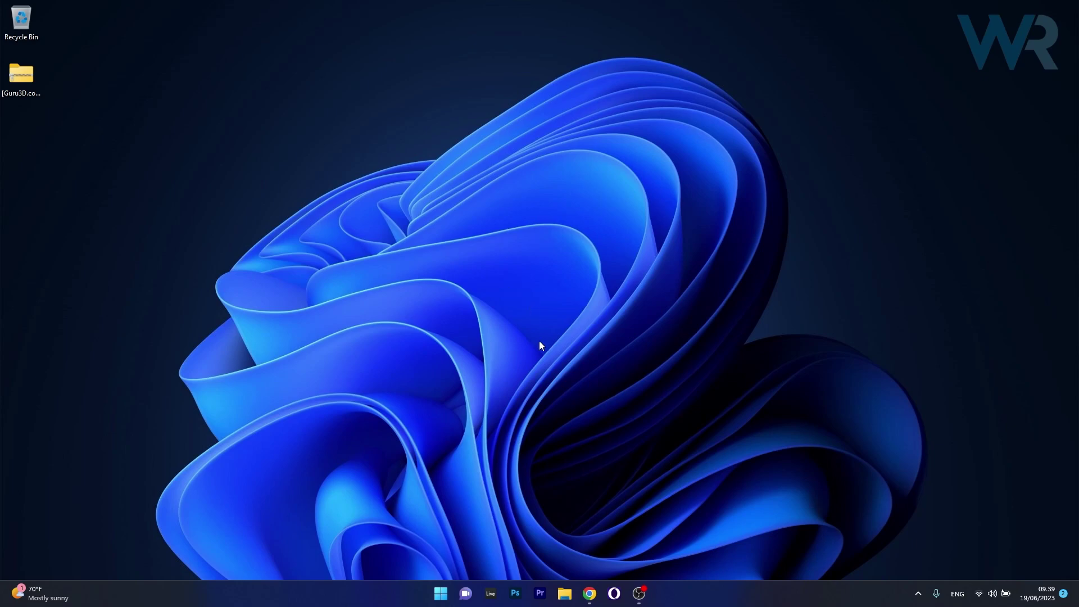
- Bring Chrome back and reload the Guru3D DDU download page to get the Save As prompt
click(589, 593)
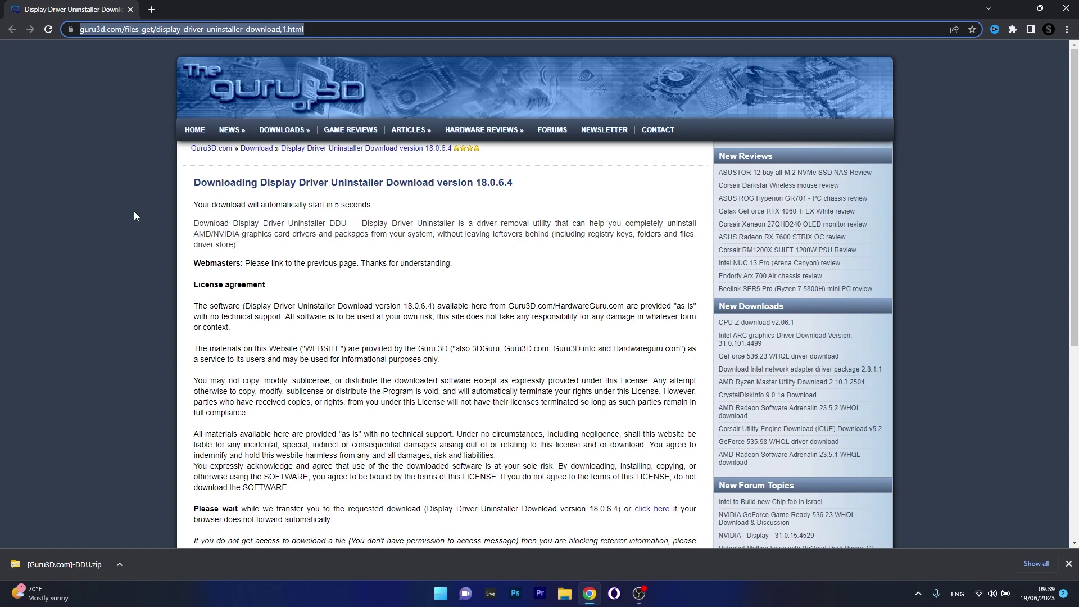
key(Return)
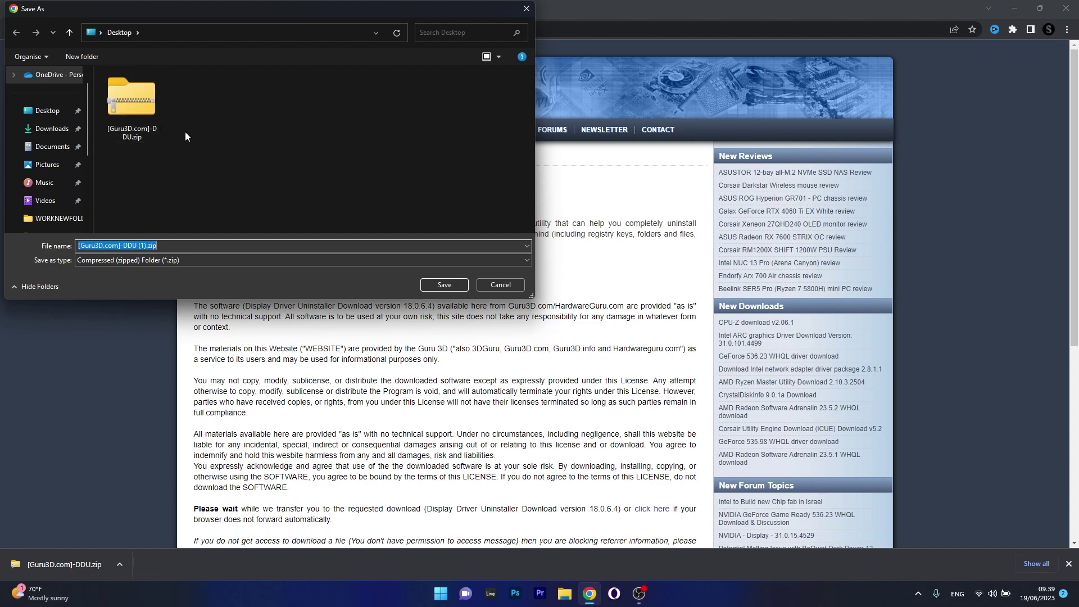
- Cancel saving the duplicate zip and open the downloaded DDU zip archive
click(498, 285)
click(1017, 10)
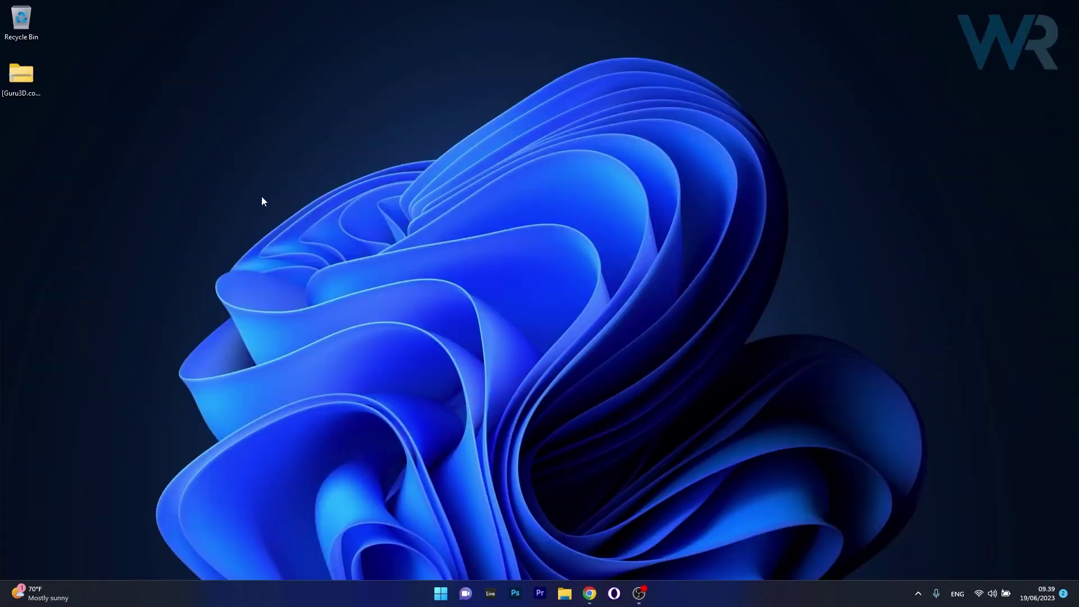
double_click(24, 75)
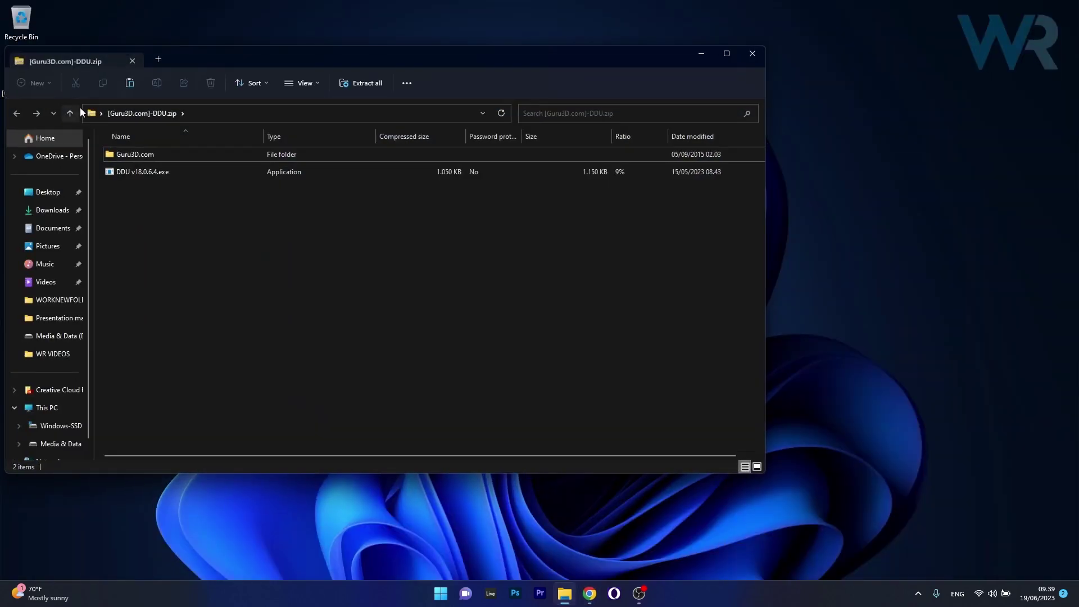
- Copy the Guru3D.com folder and DDU v18.0.6.4.exe from the zip onto the desktop
drag(112, 205, 167, 157)
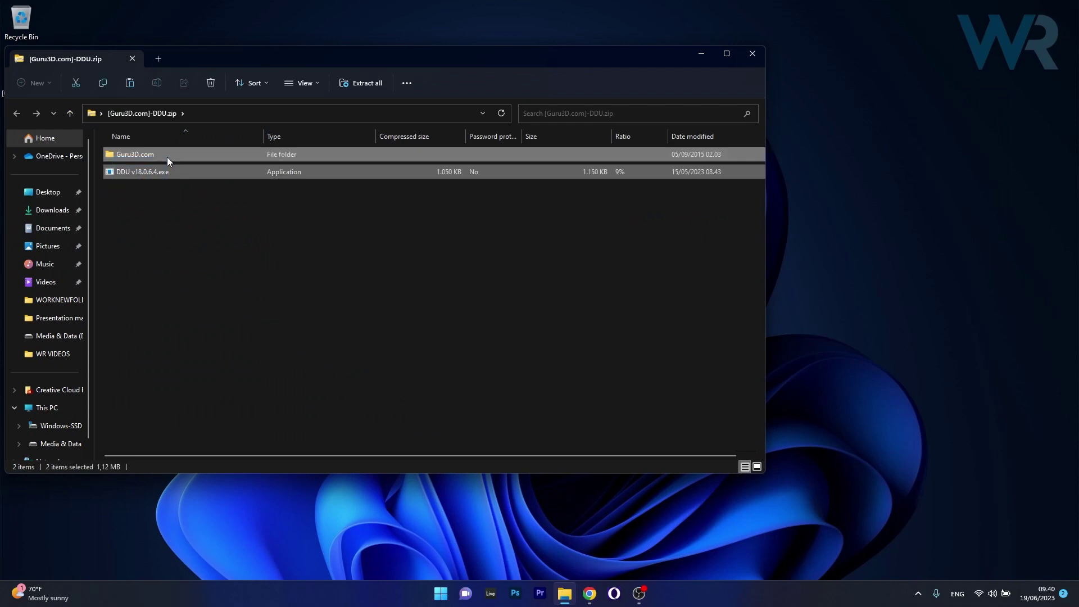
right_click(167, 157)
right_click(184, 156)
right_click(184, 156)
click(221, 204)
click(701, 53)
right_click(27, 140)
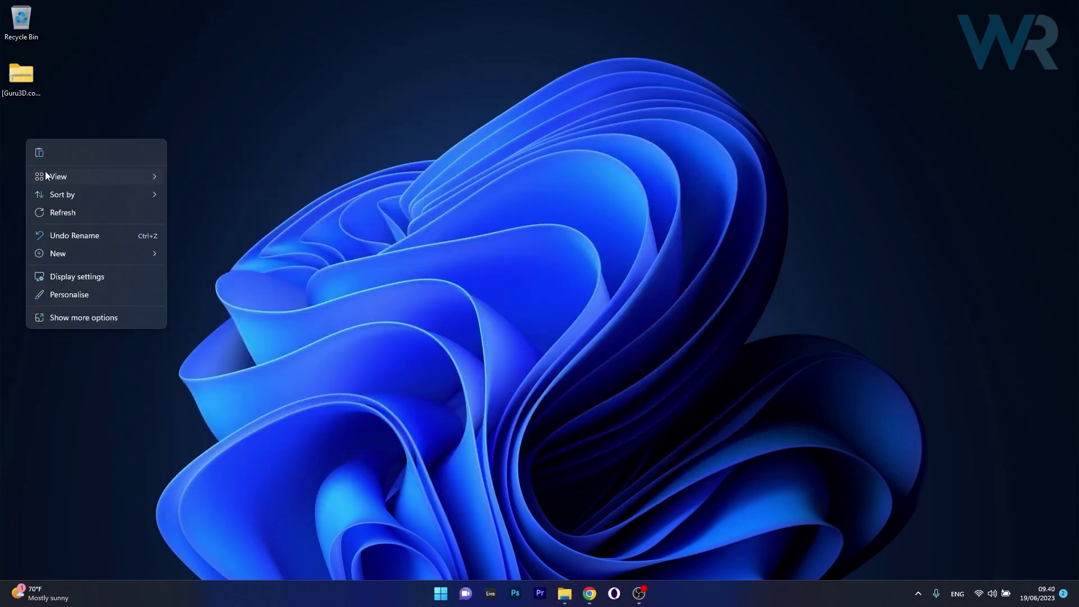
click(41, 153)
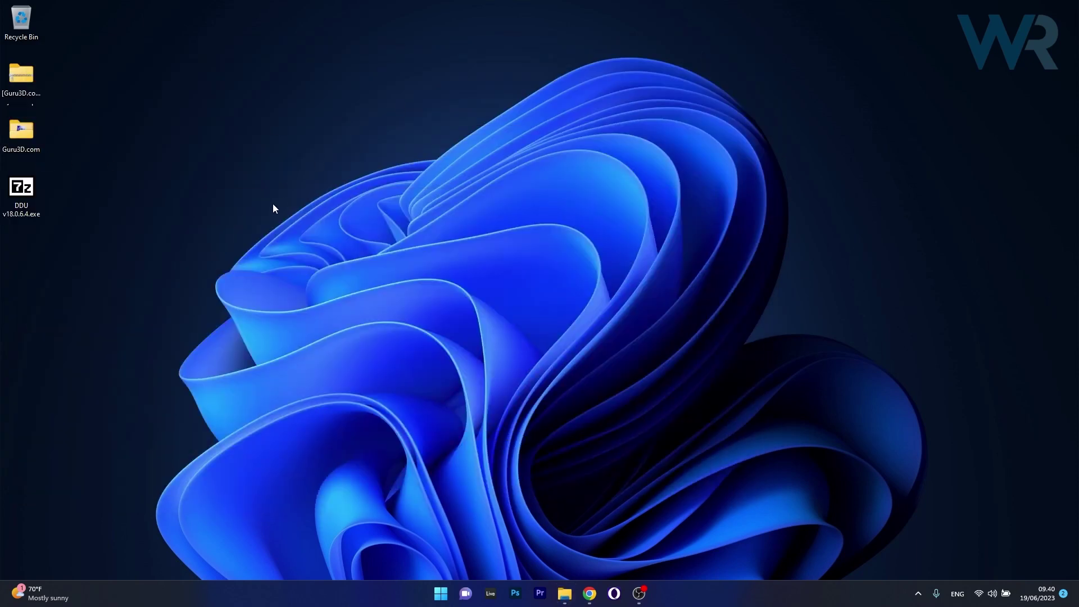
- Extract DDU v18.0.6.4.exe to the desktop and open the guru3d > DDU v18.0.6.4 folder
double_click(27, 196)
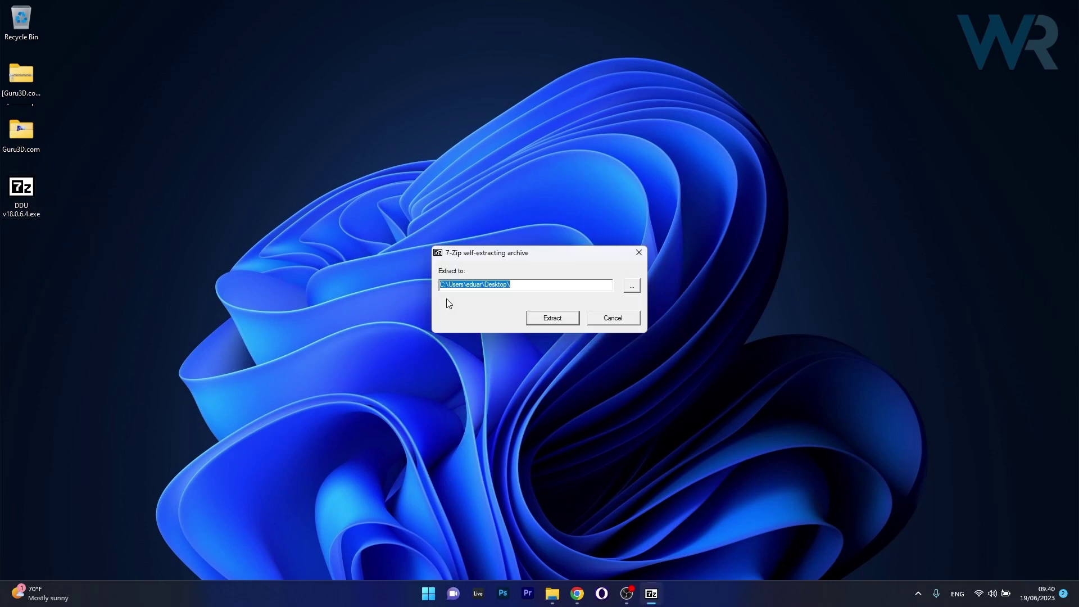
click(553, 318)
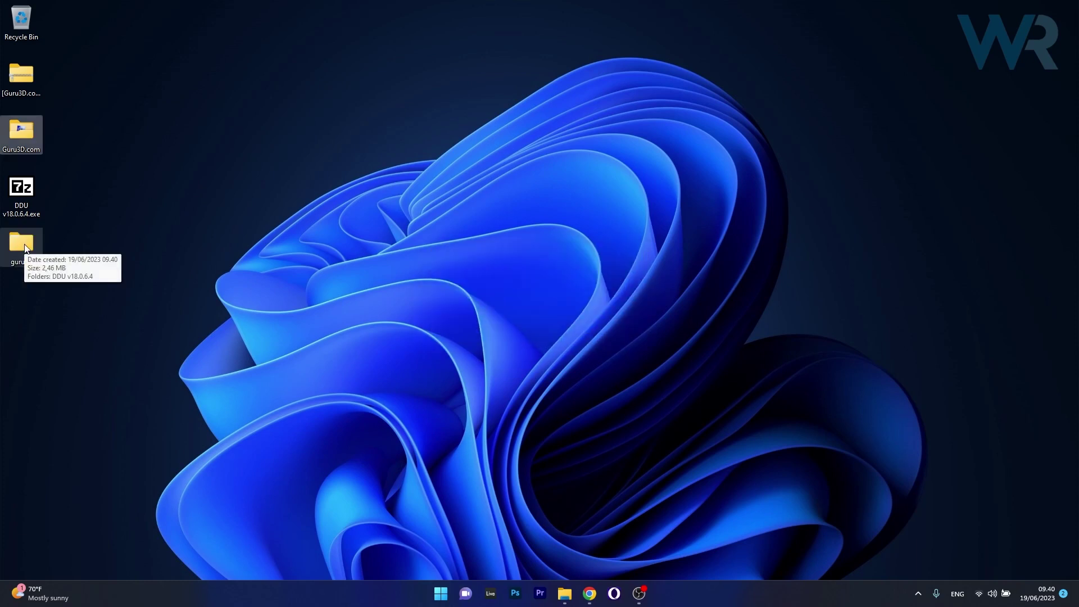
double_click(25, 245)
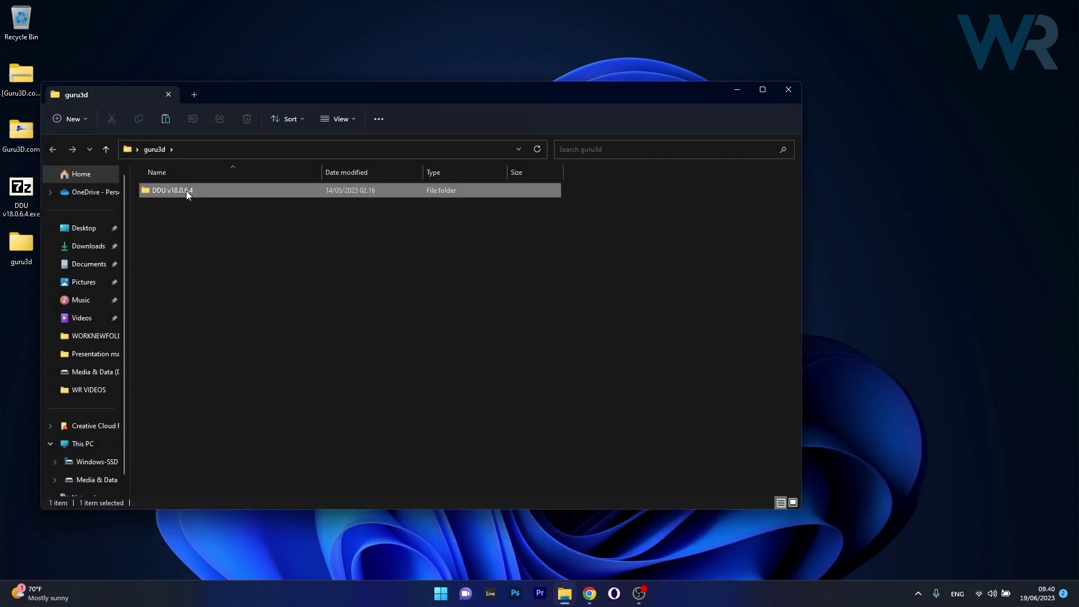
double_click(186, 190)
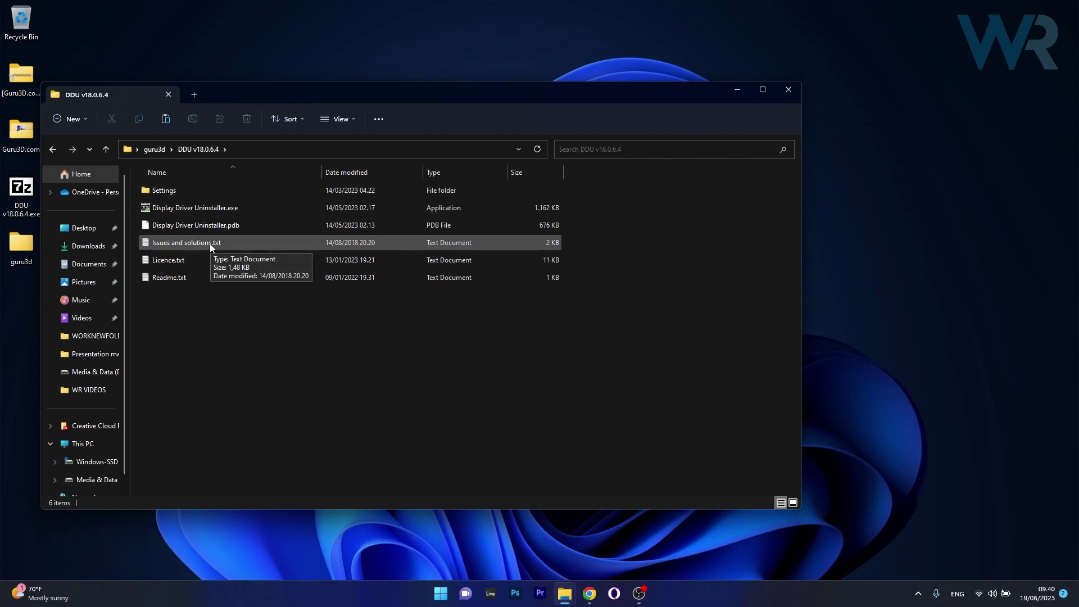
drag(376, 93, 442, 88)
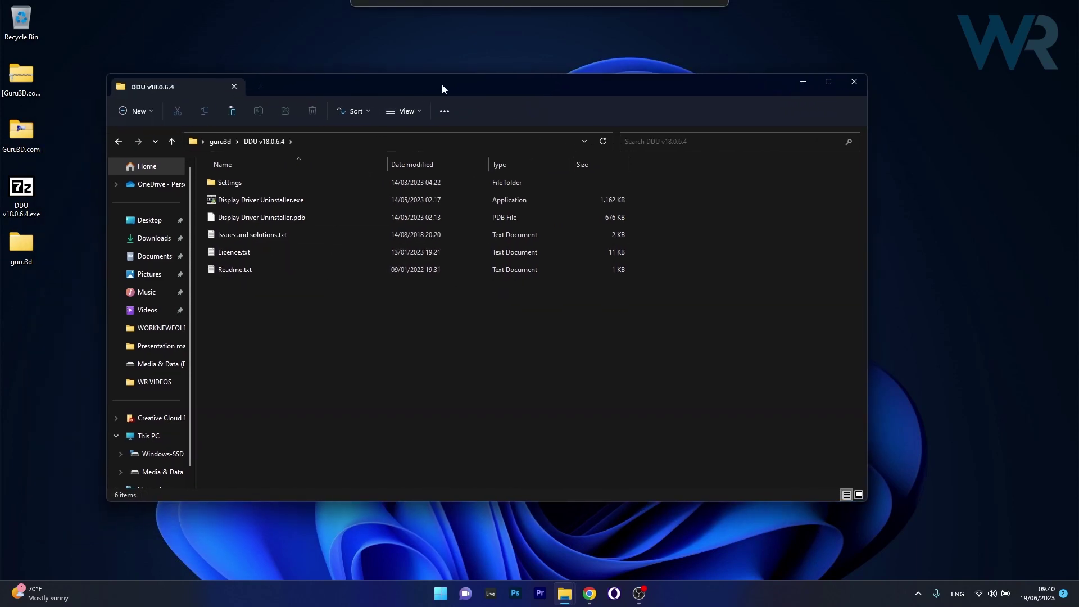
- Launch Display Driver Uninstaller.exe from the DDU v18.0.6.4 folder
double_click(297, 202)
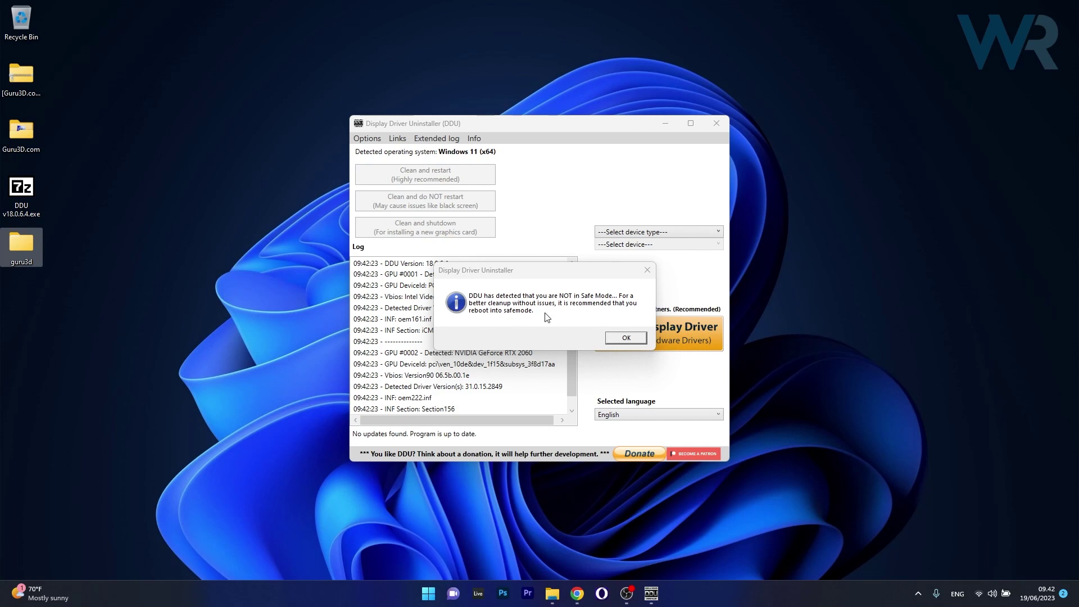
click(428, 597)
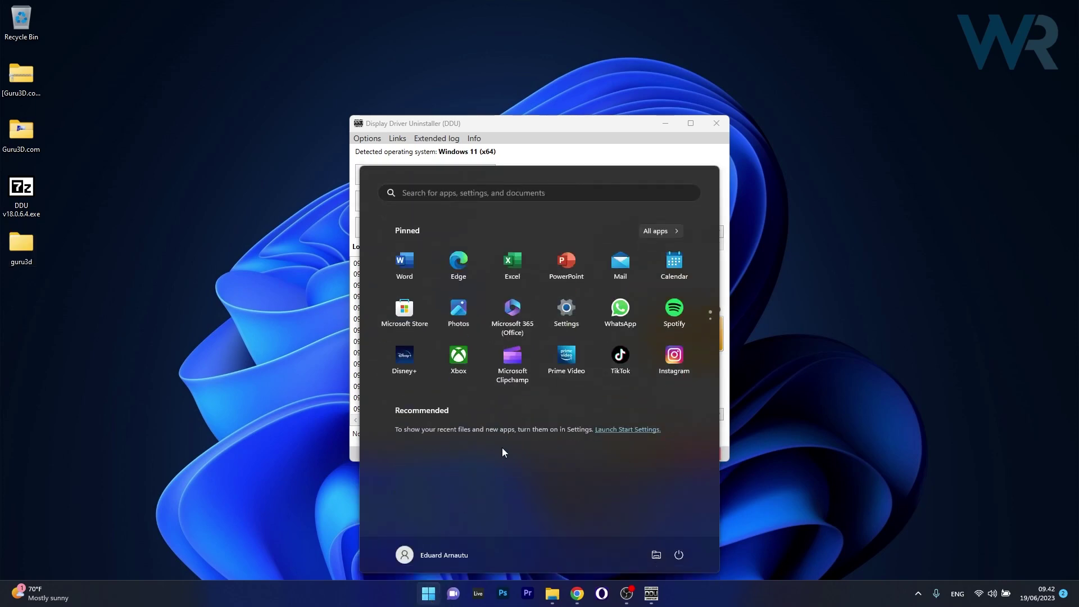
click(575, 308)
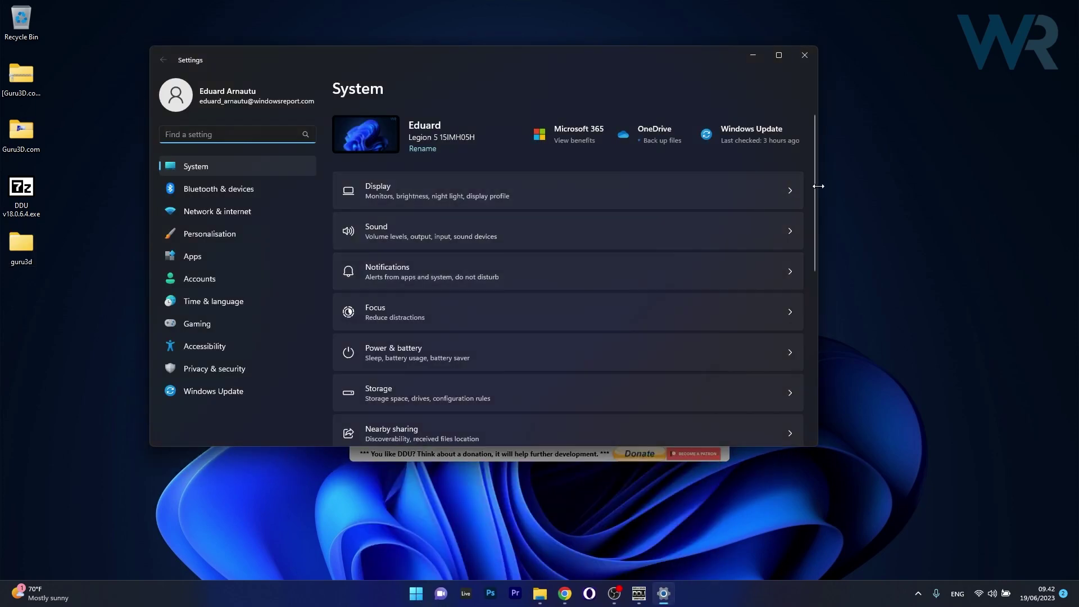
drag(811, 210, 795, 353)
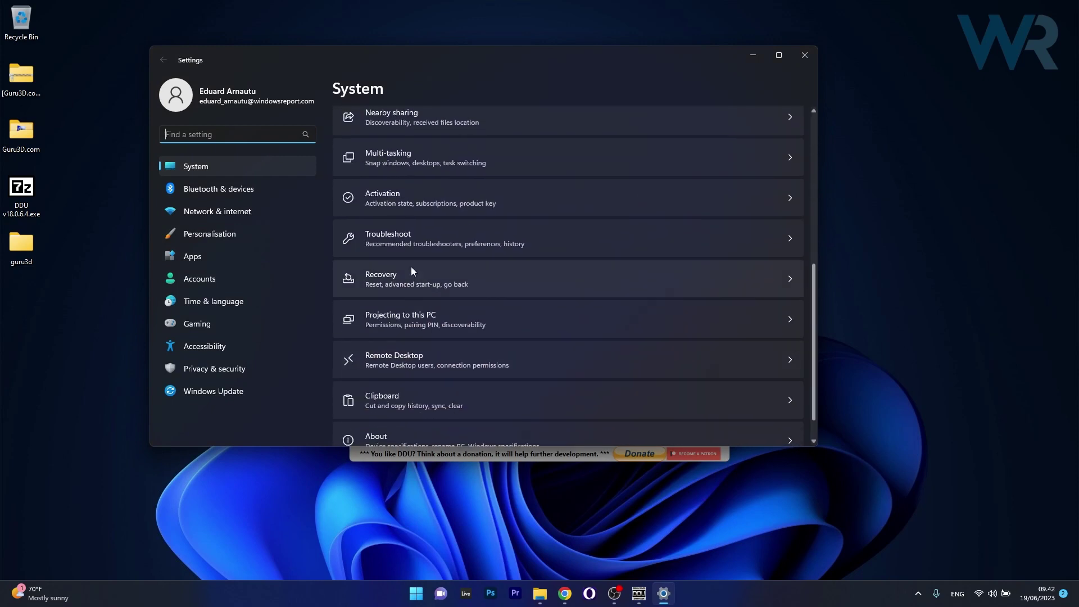
click(423, 275)
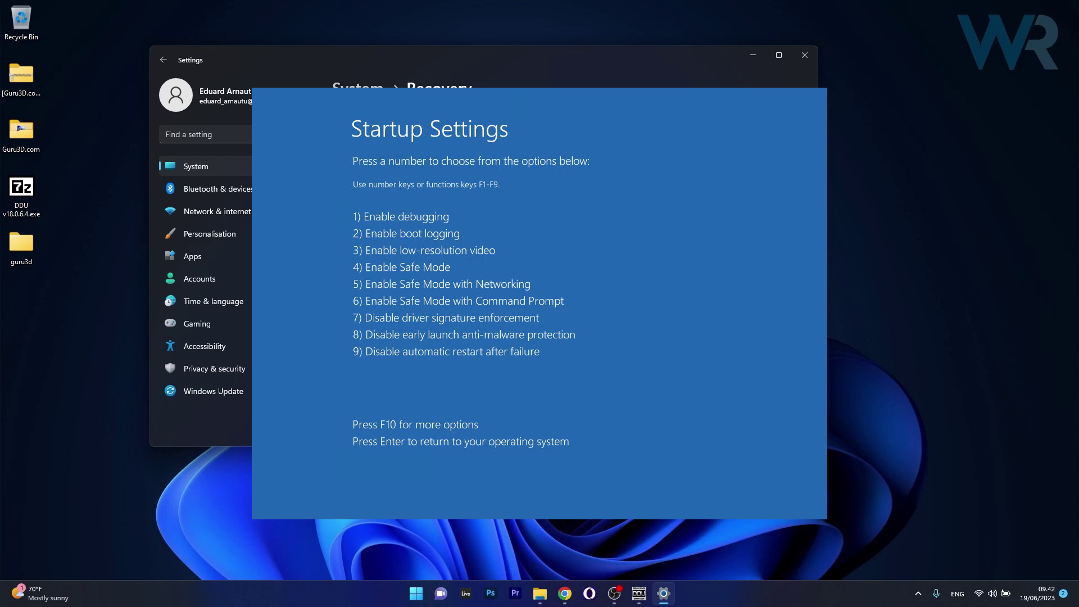
click(805, 56)
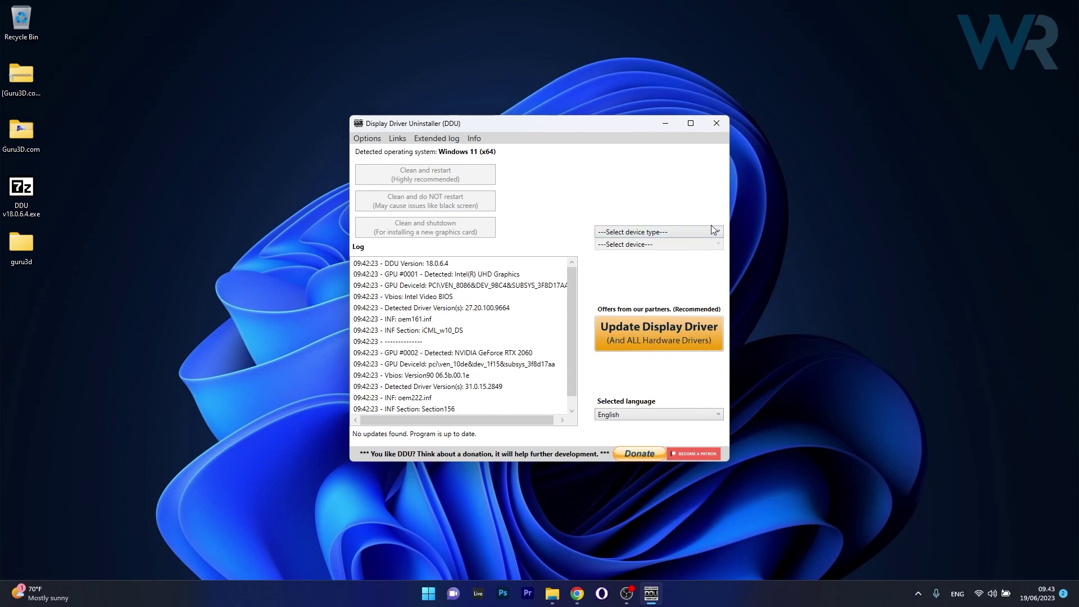
- Choose GPU as the device type and NVIDIA as the vendor, correcting a brief INTEL pick
click(715, 233)
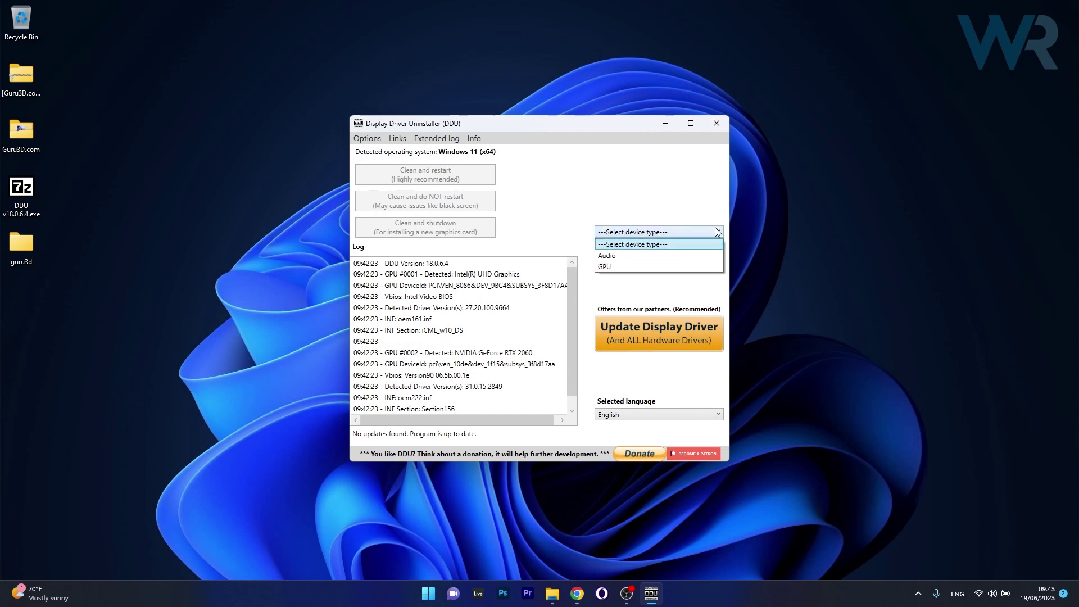
click(630, 267)
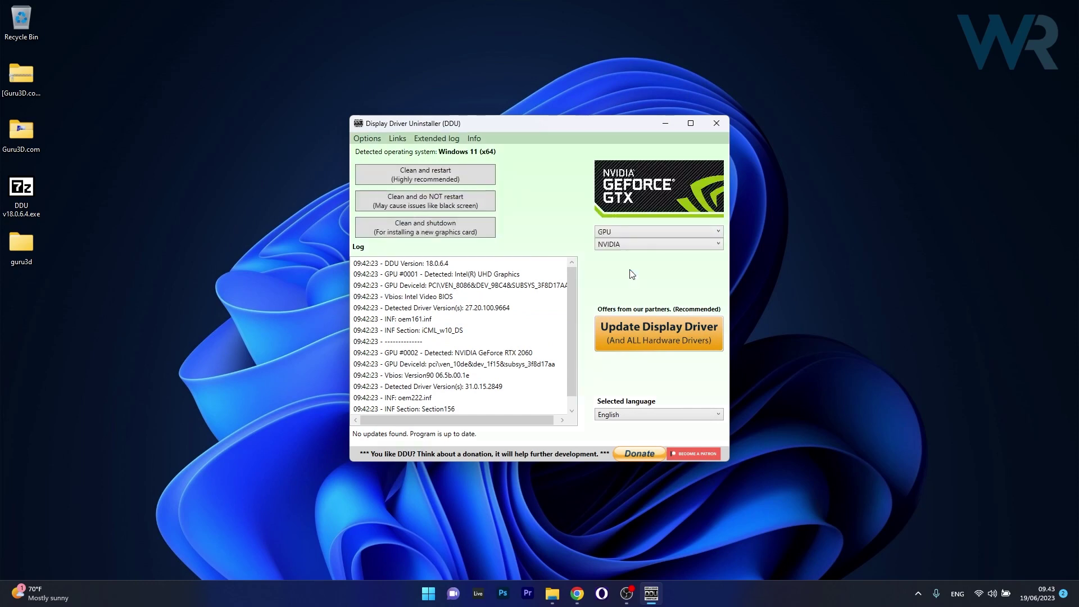
click(650, 247)
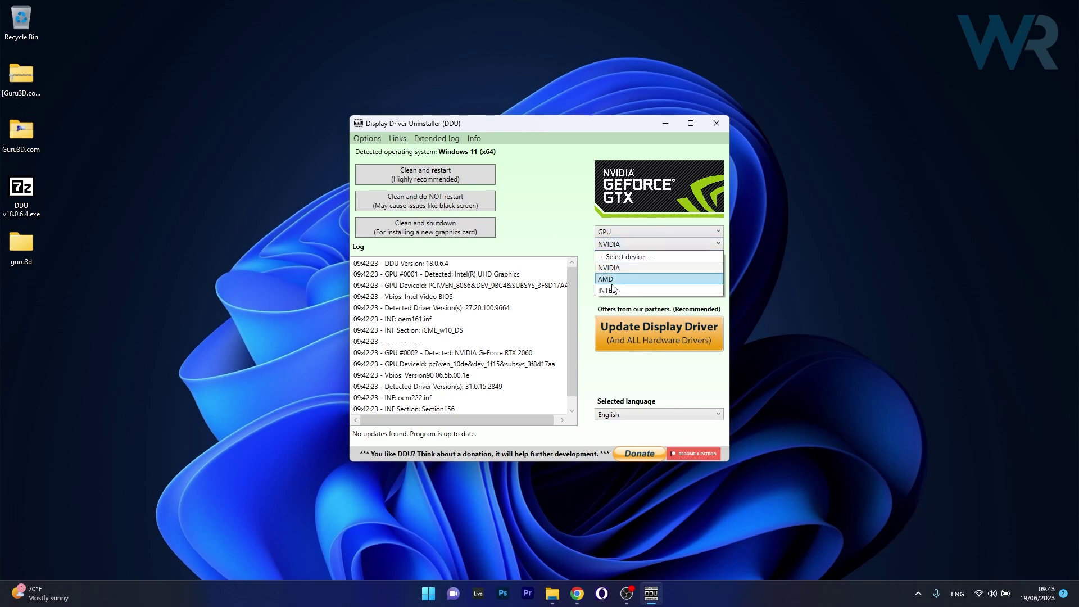
click(614, 290)
click(634, 248)
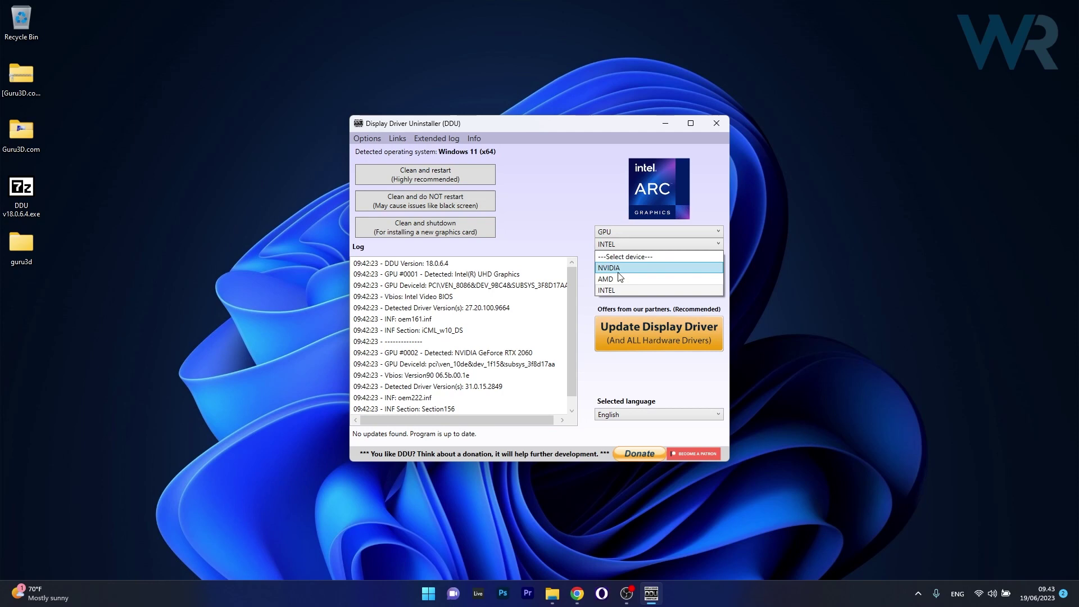
click(619, 270)
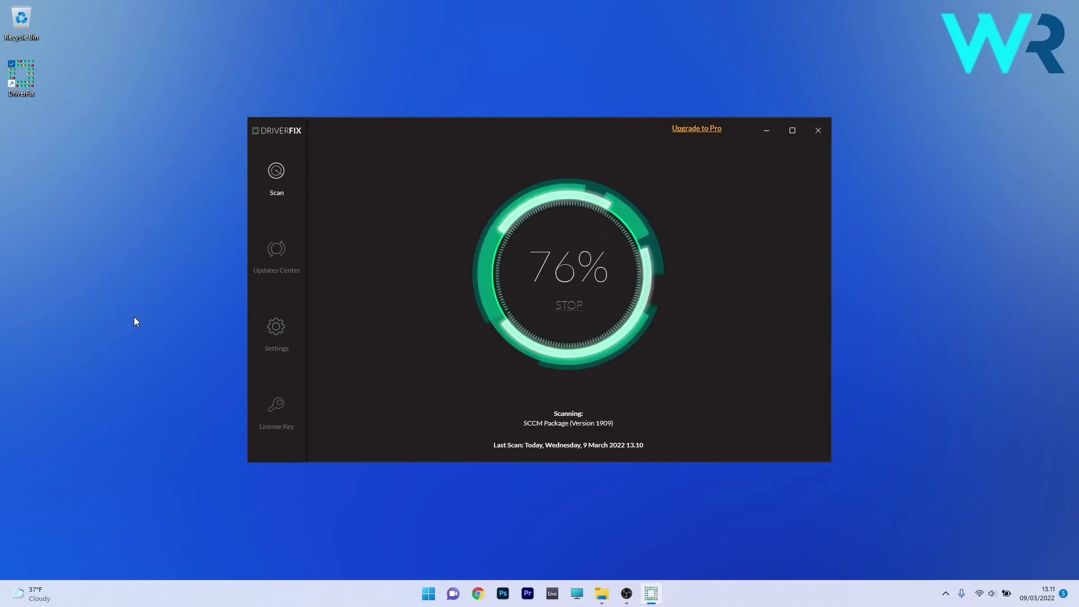
- Mark the Intel Wireless Bluetooth driver and start its DriverFix update, continuing the wizard
click(336, 262)
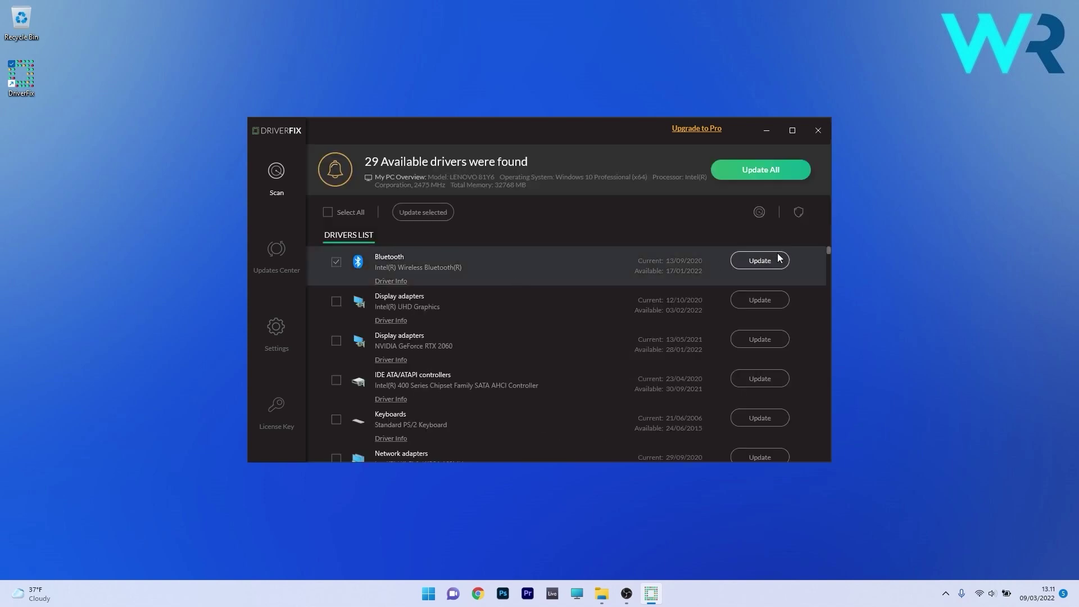
click(760, 259)
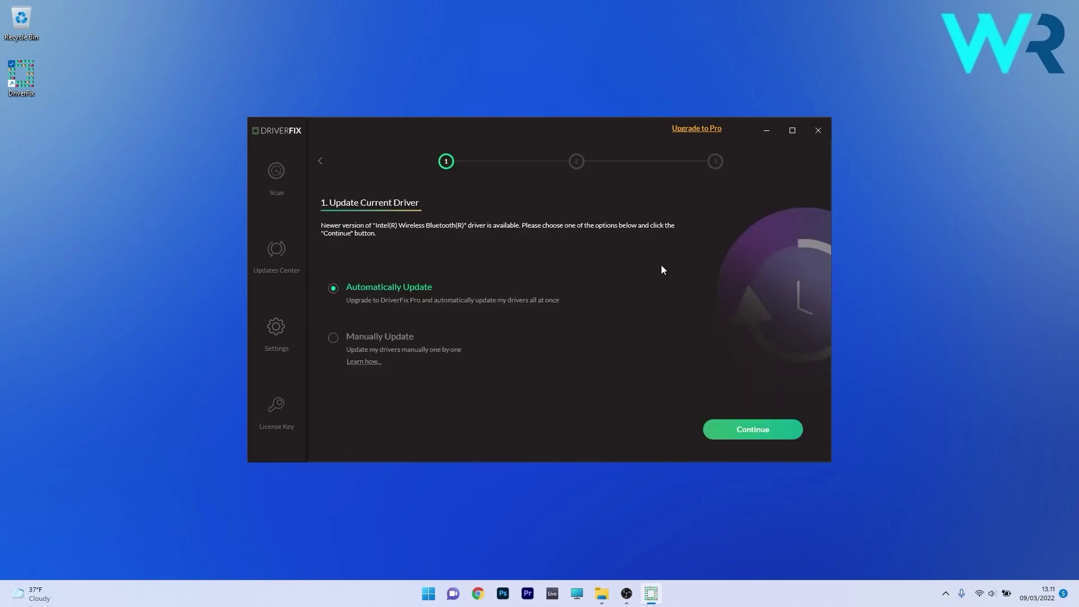
click(742, 438)
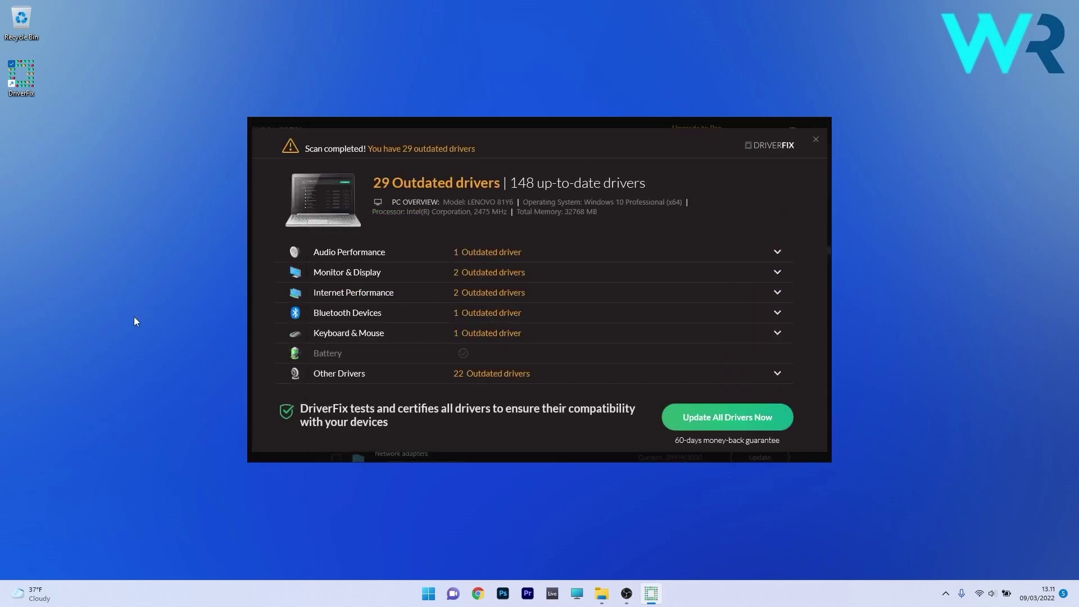